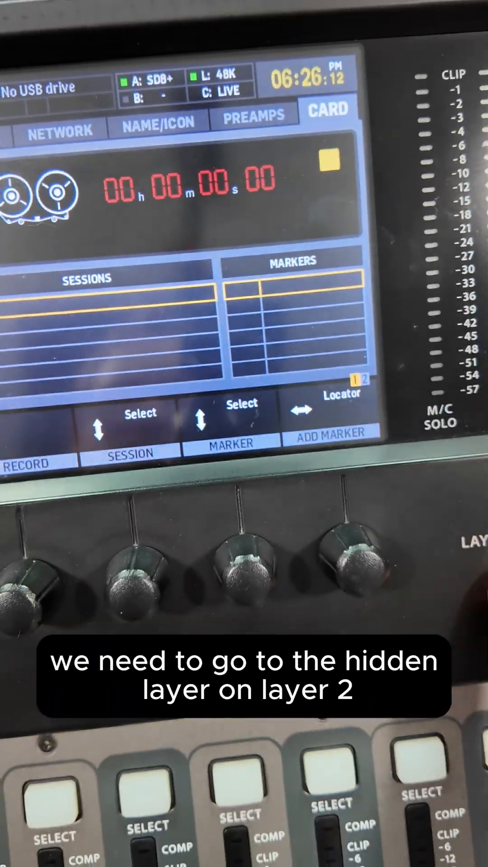
- Go to the second card settings page showing the USB interface at 32in/32out
key(Page_Down)
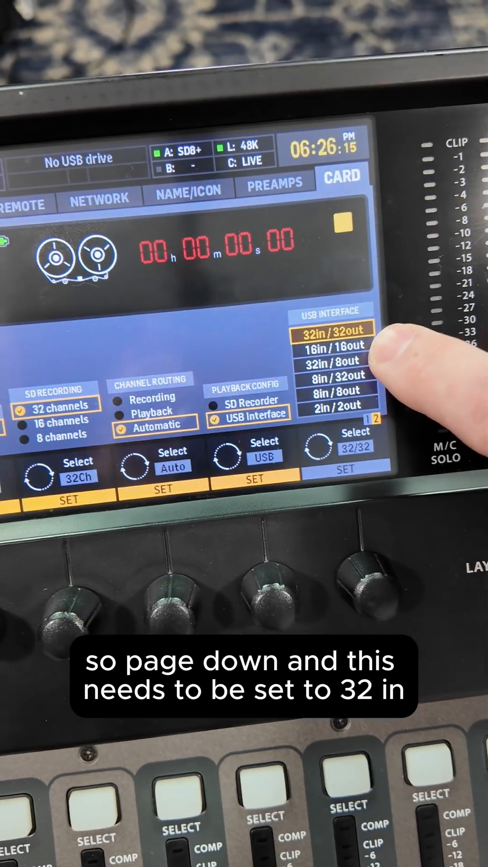